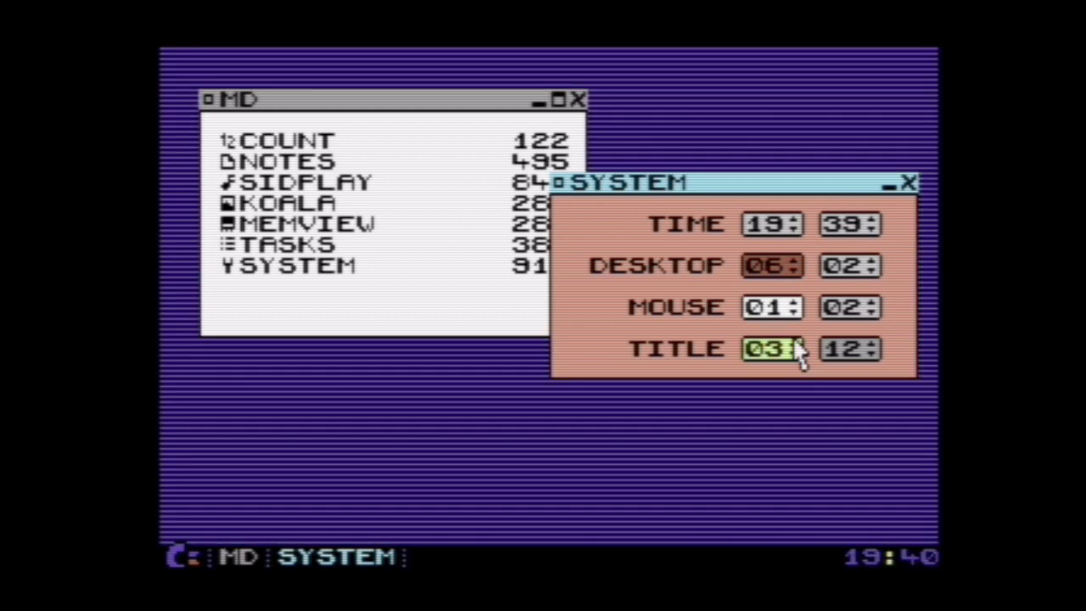
Step: Try other desktop colours, including 11 and 15, and return the desktop colour to 06
key(Up)
key(Up)
key(Up)
key(Up)
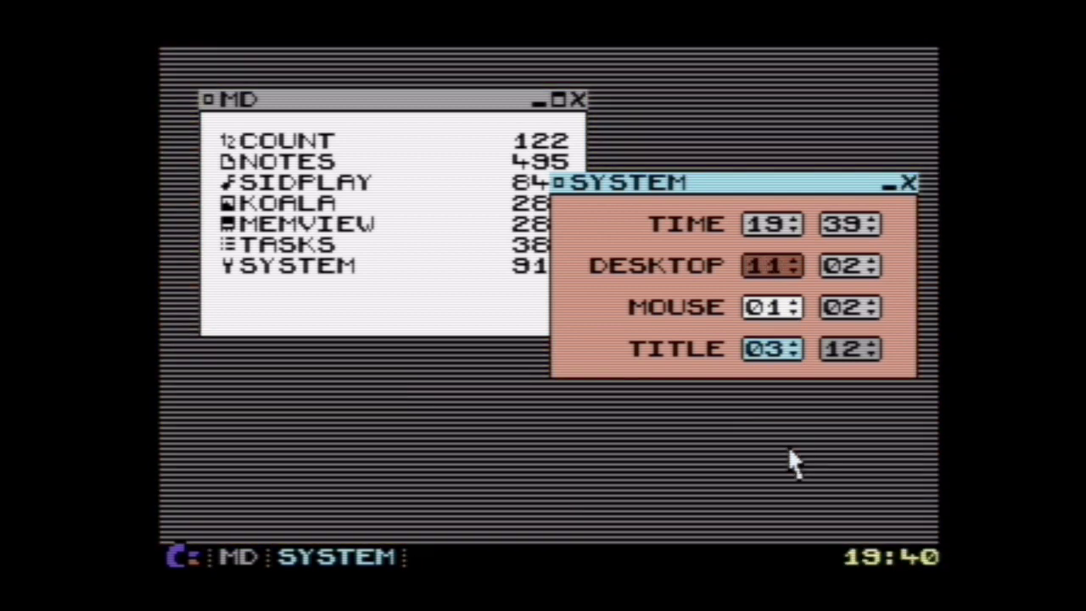
key(Up)
key(Up)
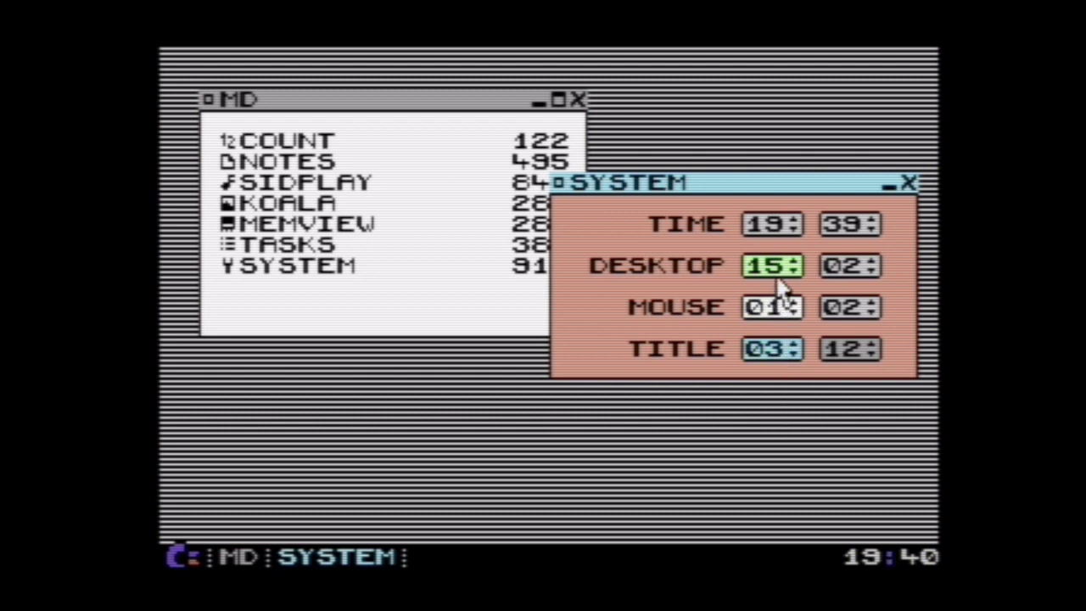
drag(778, 257, 776, 114)
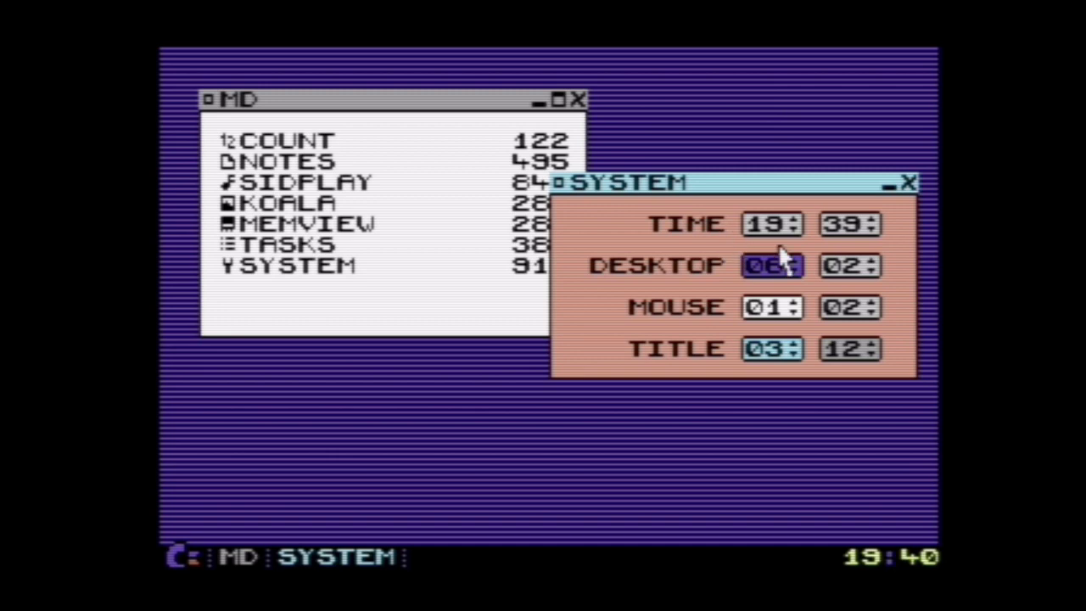
Step: Cycle the desktop background pattern upward one at a time from 03 to 09
click(861, 287)
click(859, 284)
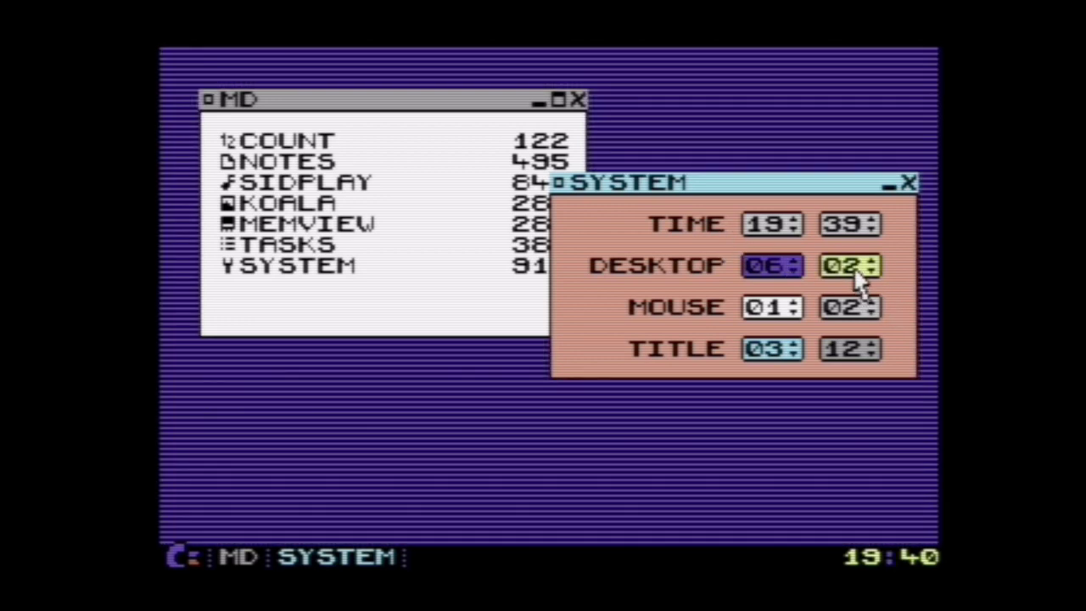
click(859, 263)
click(855, 285)
click(855, 285)
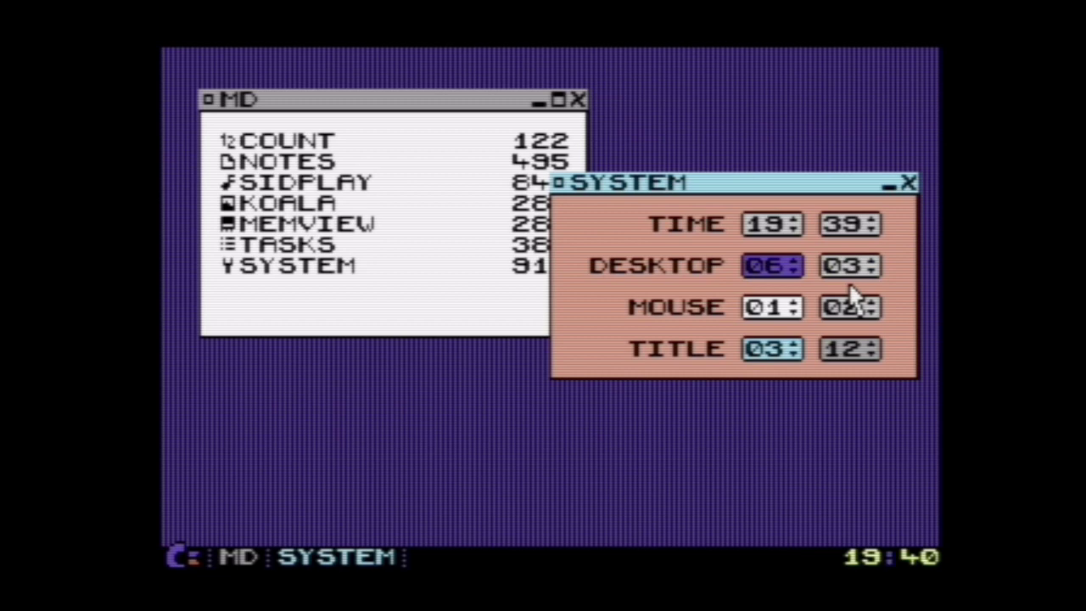
click(857, 303)
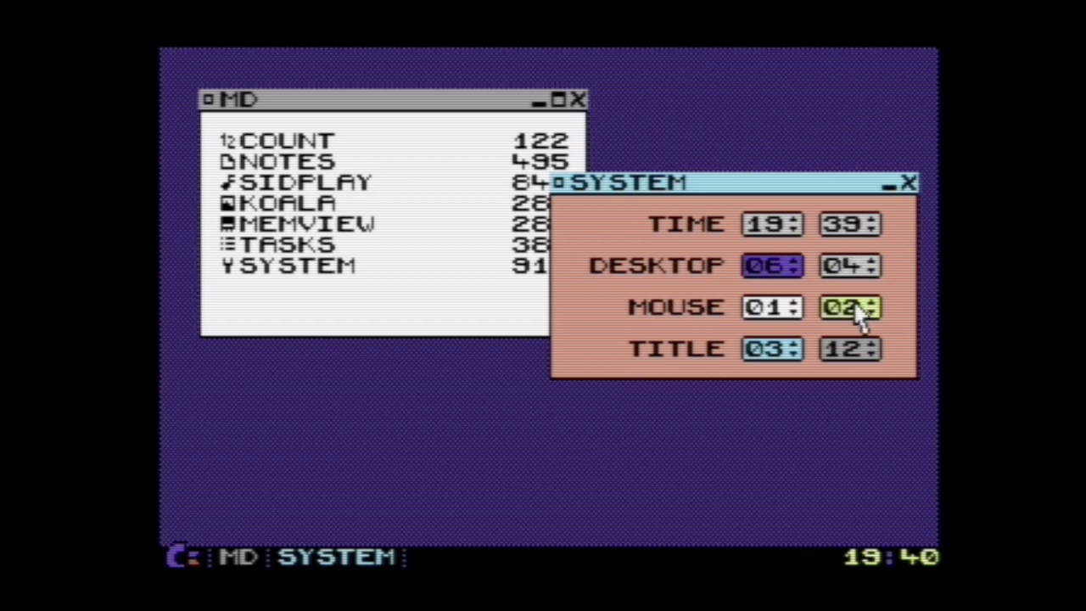
click(860, 325)
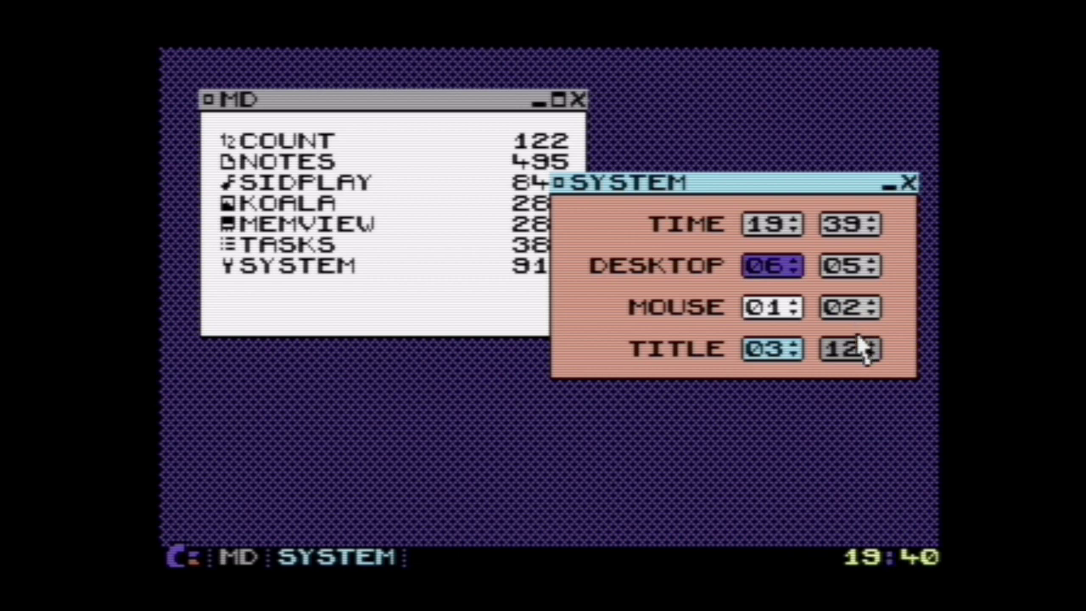
click(862, 350)
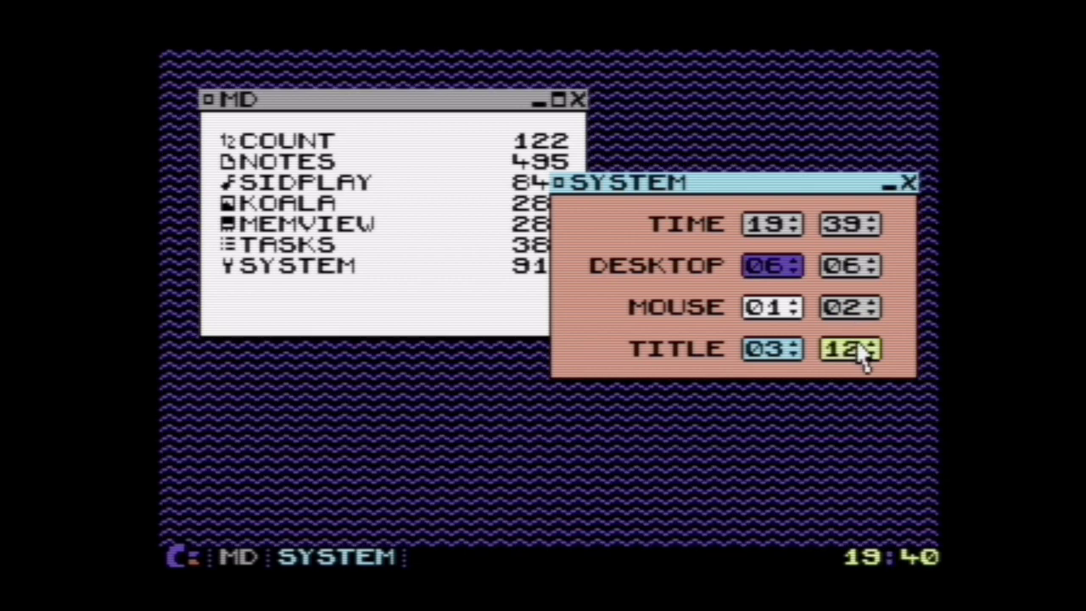
key(Up)
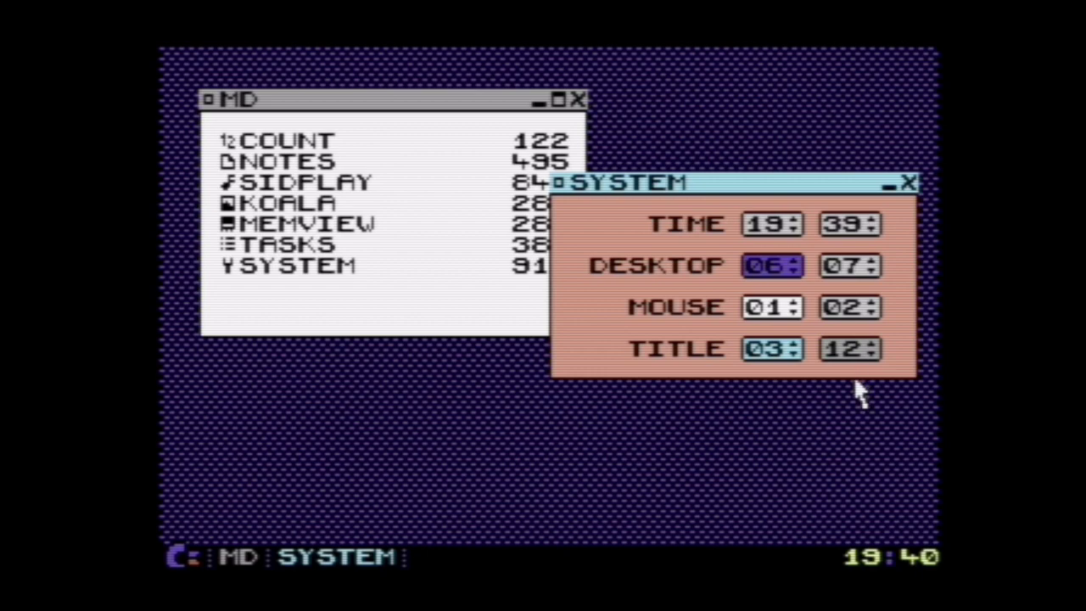
key(Up)
key(plus)
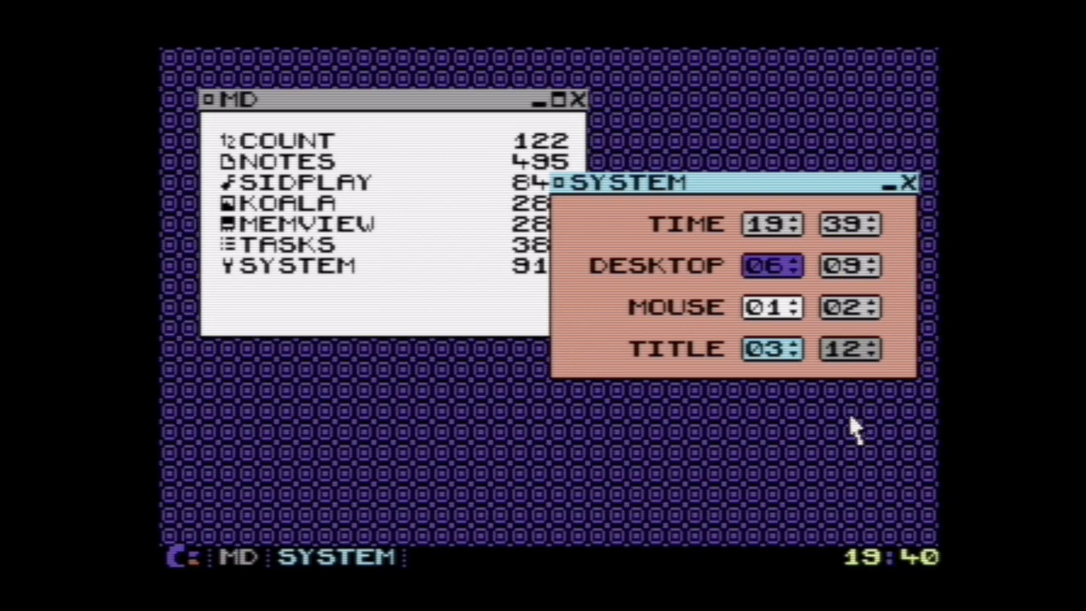
Step: Set the desktop background pattern to 05
click(862, 274)
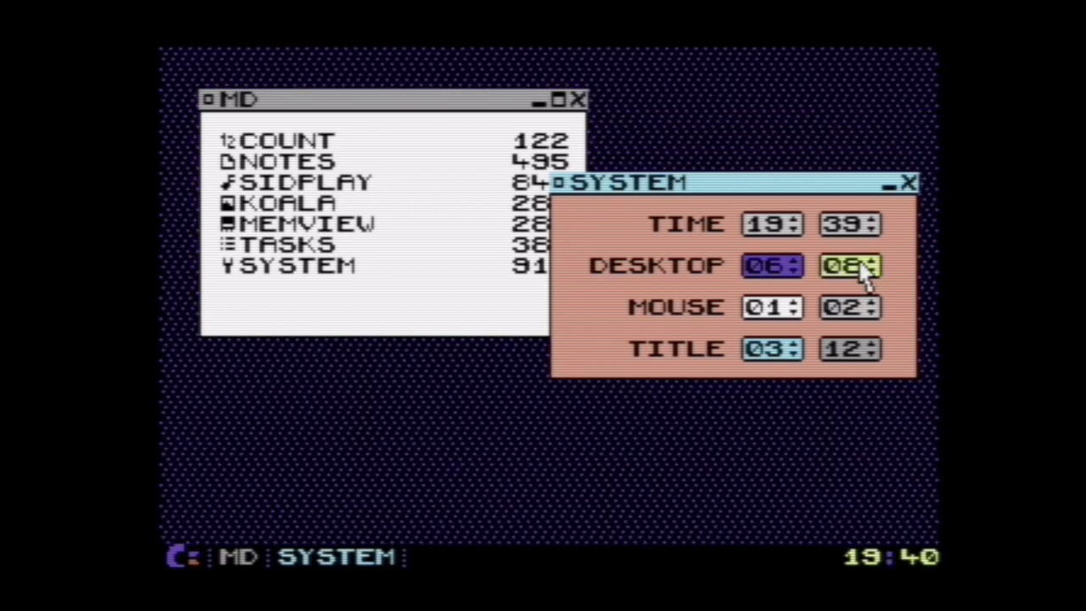
click(863, 265)
click(868, 267)
click(870, 265)
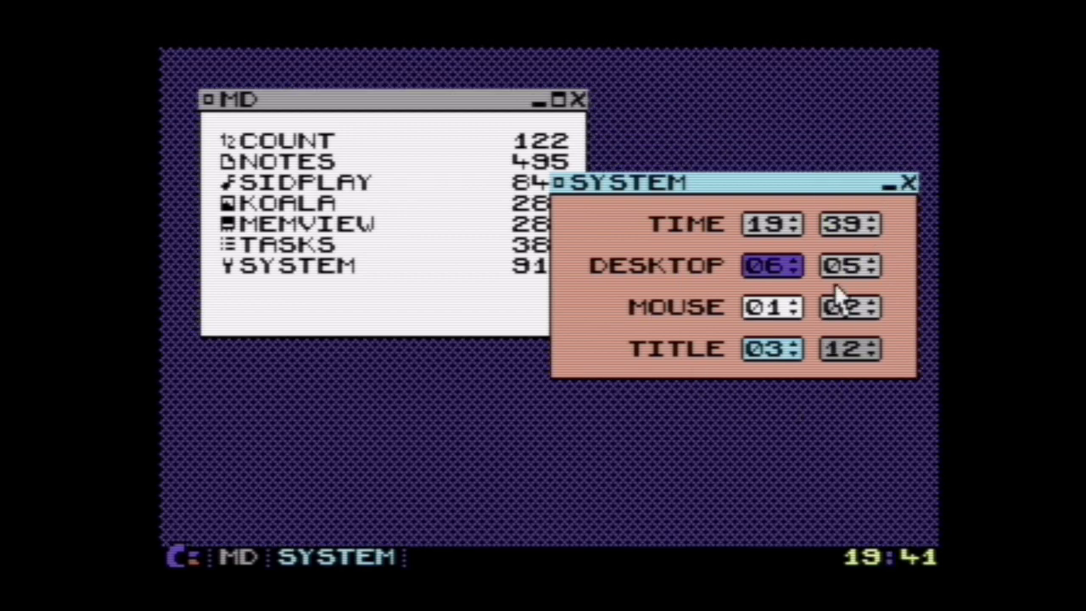
Step: Try other mouse pointer colours, including 02, and return the pointer colour to 01
drag(763, 308, 757, 161)
drag(771, 308, 763, 122)
drag(766, 309, 777, 177)
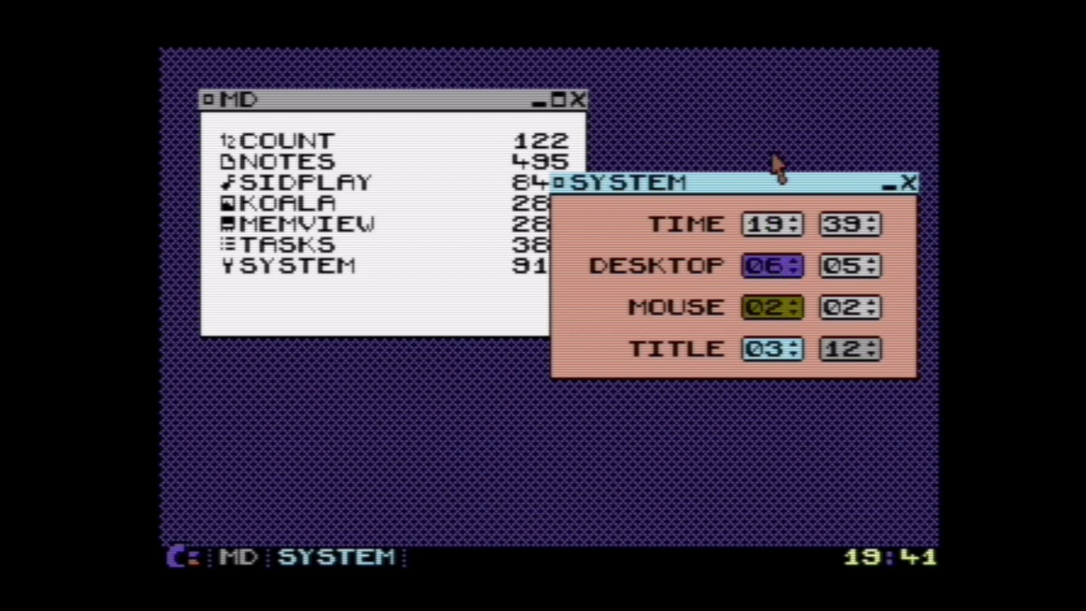
mouse_move(771, 307)
mouse_down()
mouse_move(771, 262)
mouse_move(775, 290)
mouse_up()
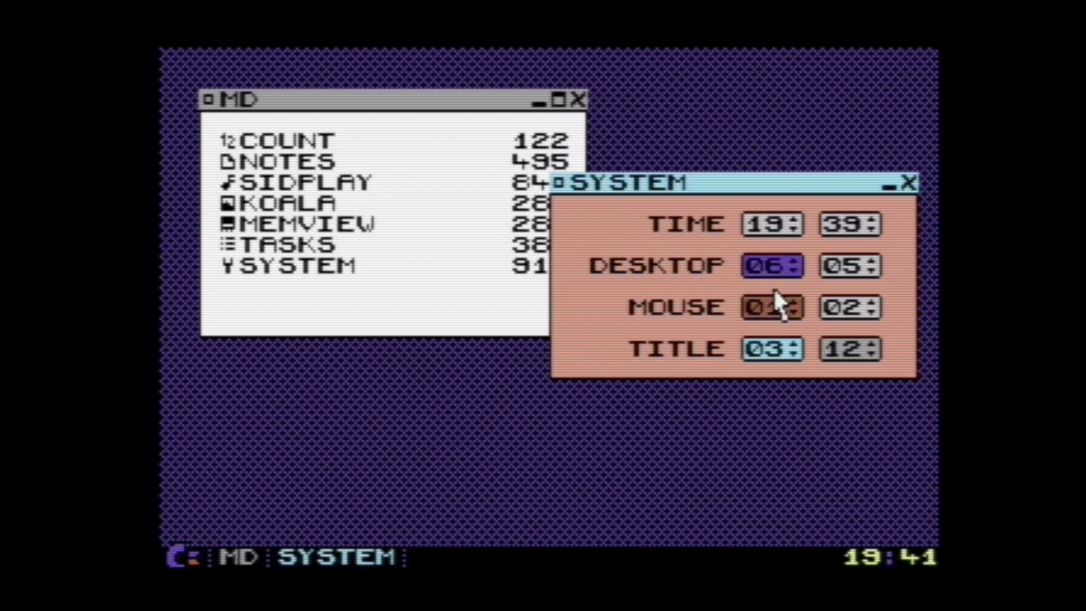
Step: Set the mouse pointer shape to 01
click(851, 314)
click(848, 316)
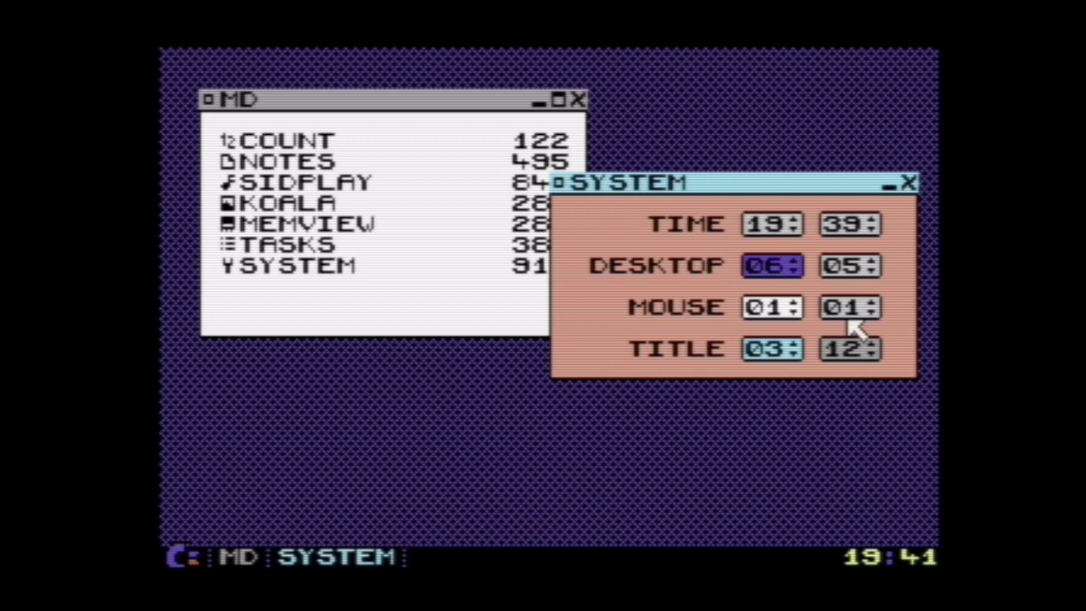
drag(847, 379, 857, 318)
Step: Switch focus between the MD and SYSTEM windows and set the active window title colour to 14
click(534, 297)
click(679, 332)
double_click(780, 351)
drag(776, 396, 778, 523)
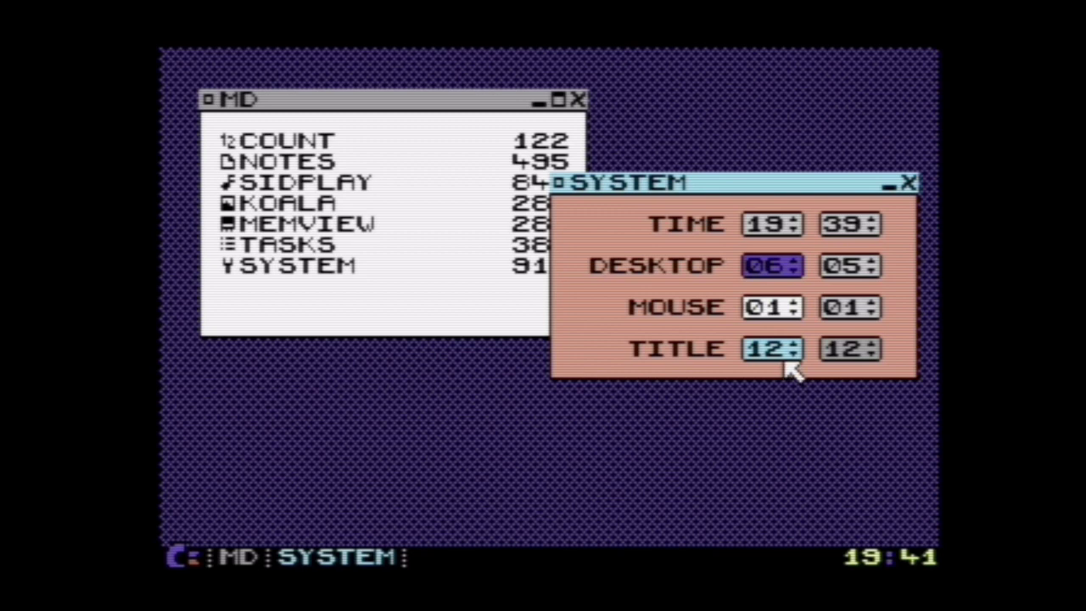
drag(785, 349, 782, 383)
click(767, 349)
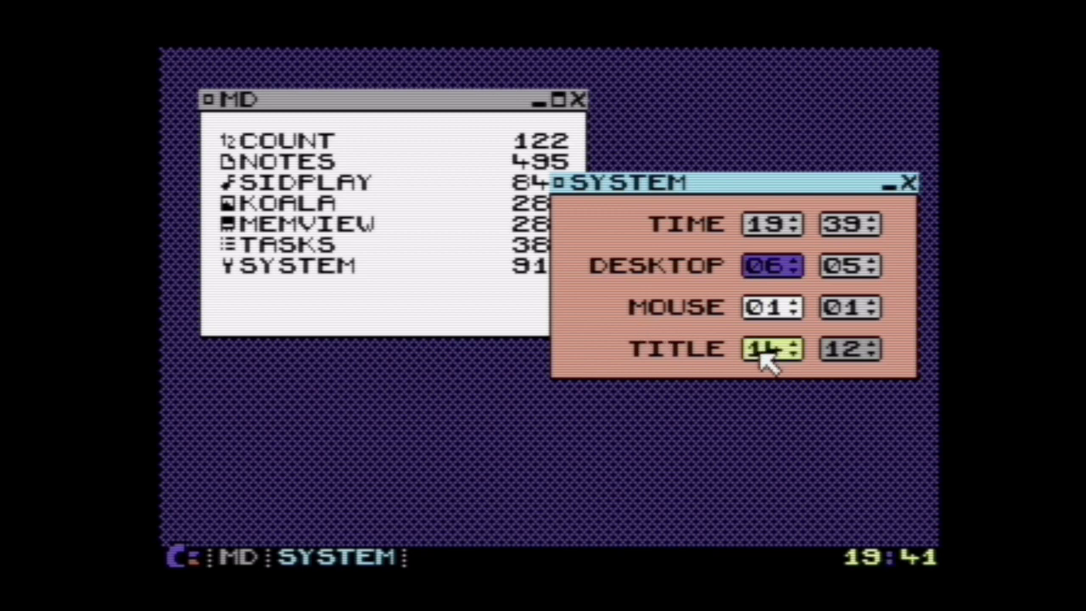
Step: Preview the active title colour by alternating focus between the MD and SYSTEM windows, and move the SYSTEM window lower
click(504, 291)
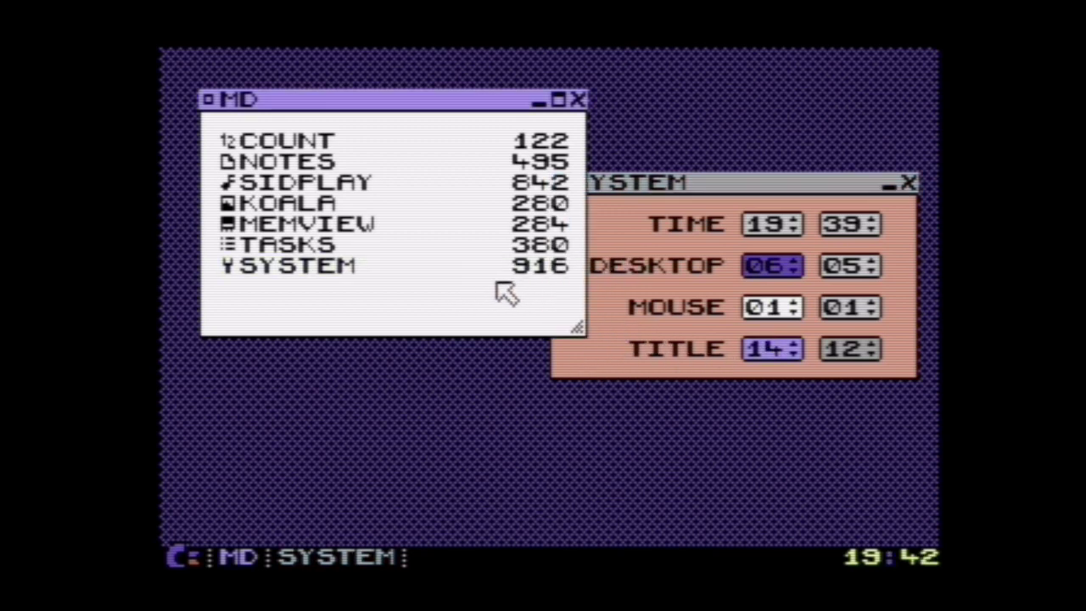
click(674, 276)
click(506, 314)
click(625, 250)
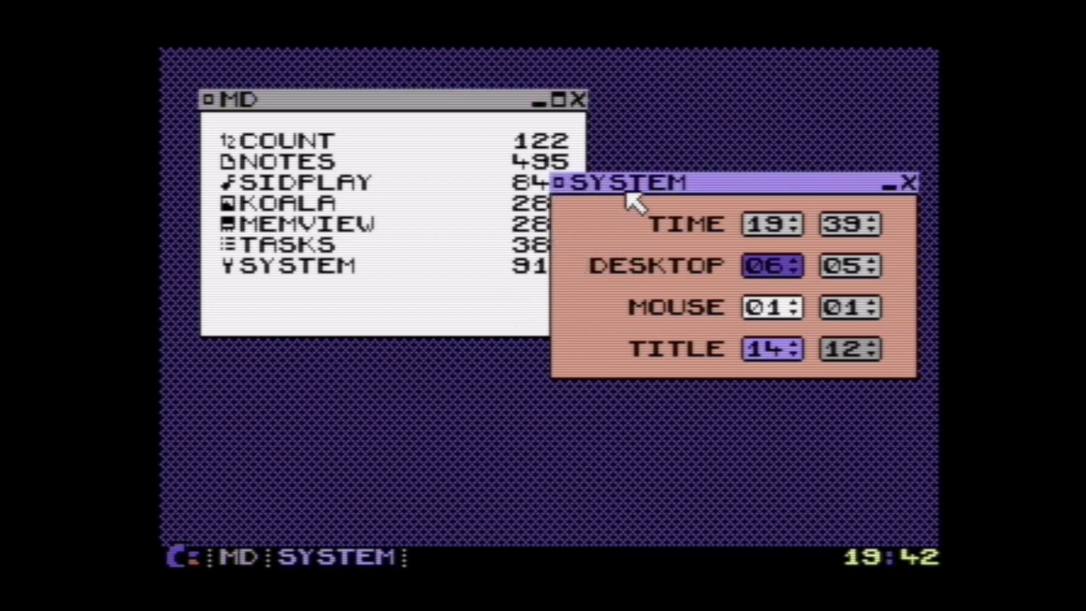
drag(636, 198, 611, 293)
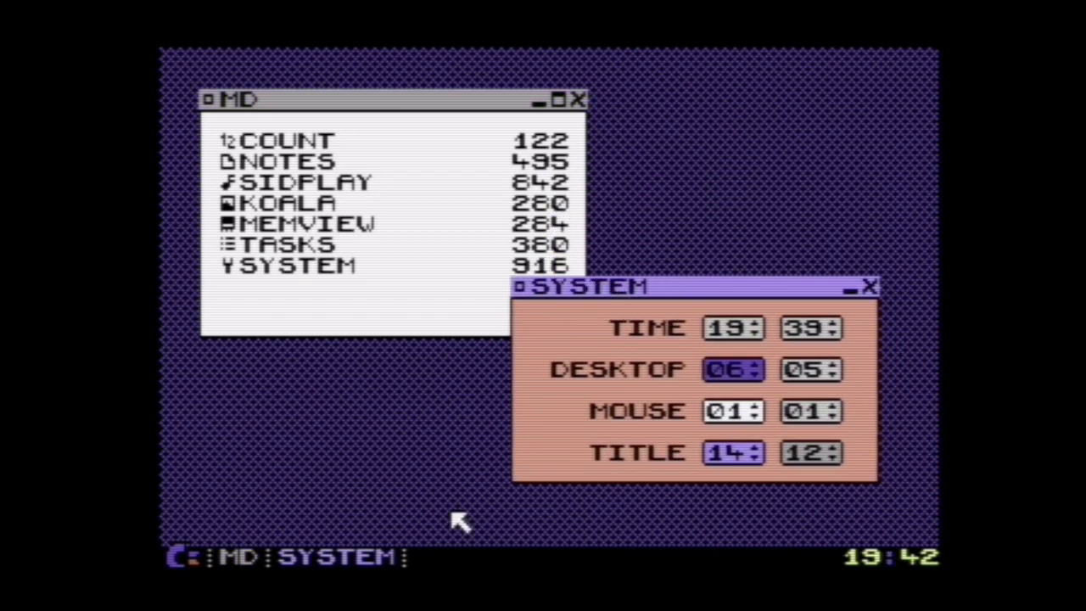
click(422, 310)
click(612, 422)
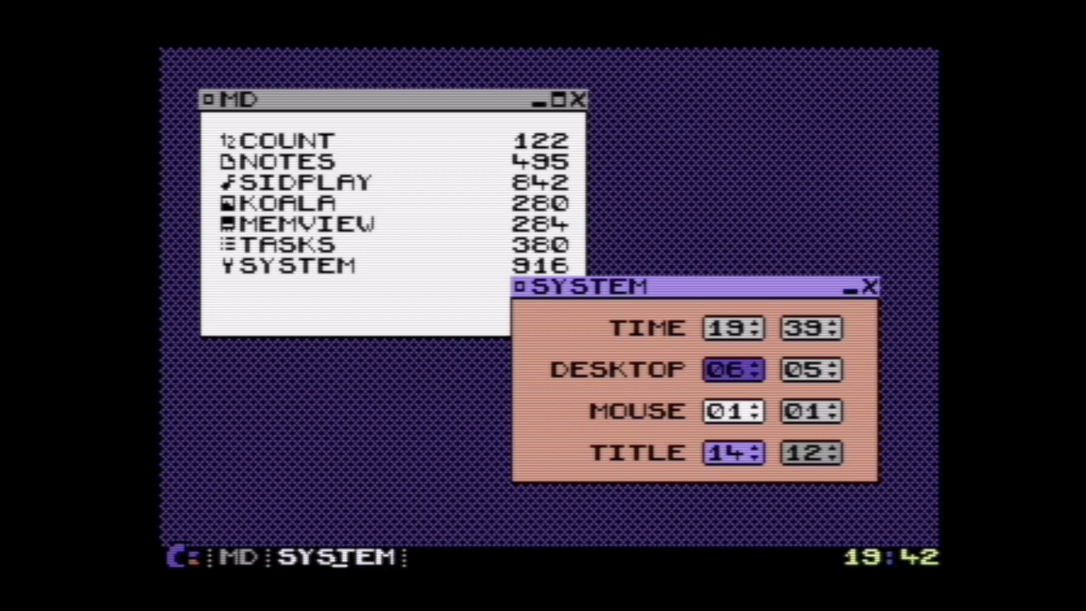
Step: Set the inactive window title colour to 11 and check it by switching focus between the MD and SYSTEM windows
click(814, 456)
click(813, 450)
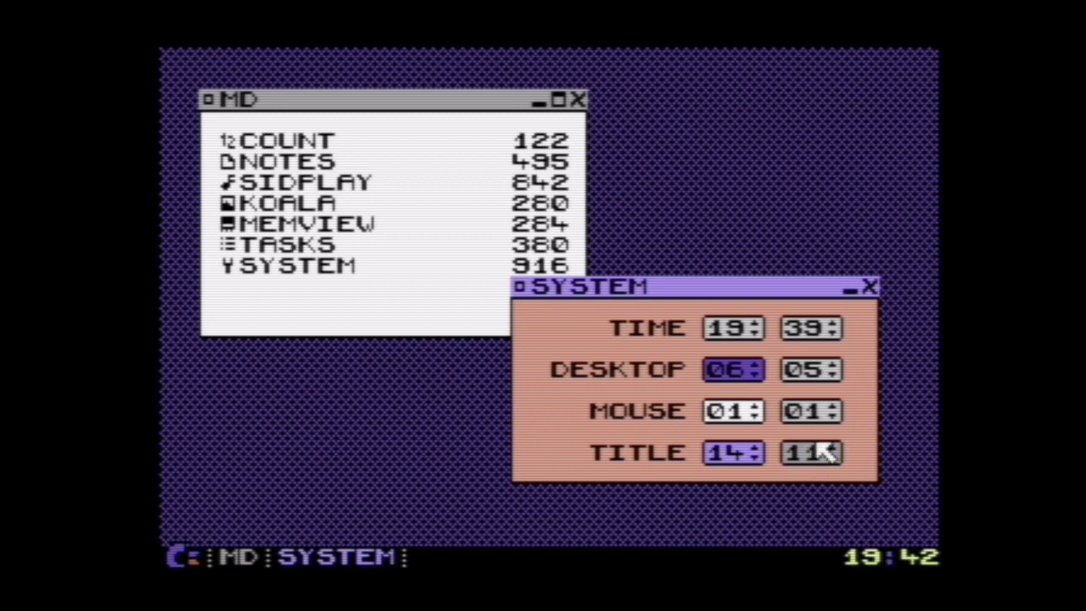
click(816, 448)
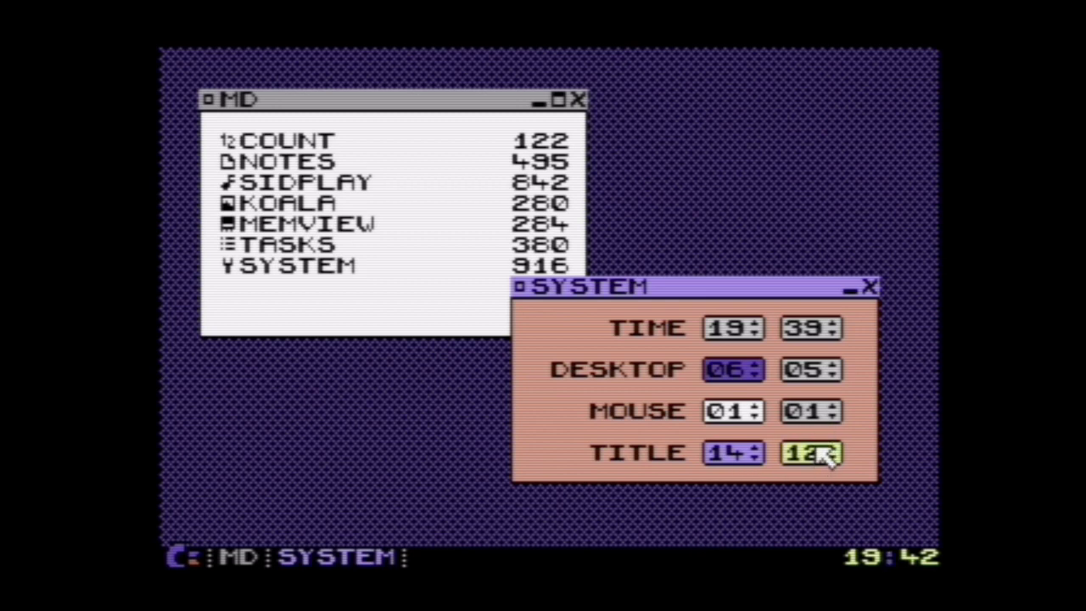
click(824, 454)
click(521, 286)
click(593, 392)
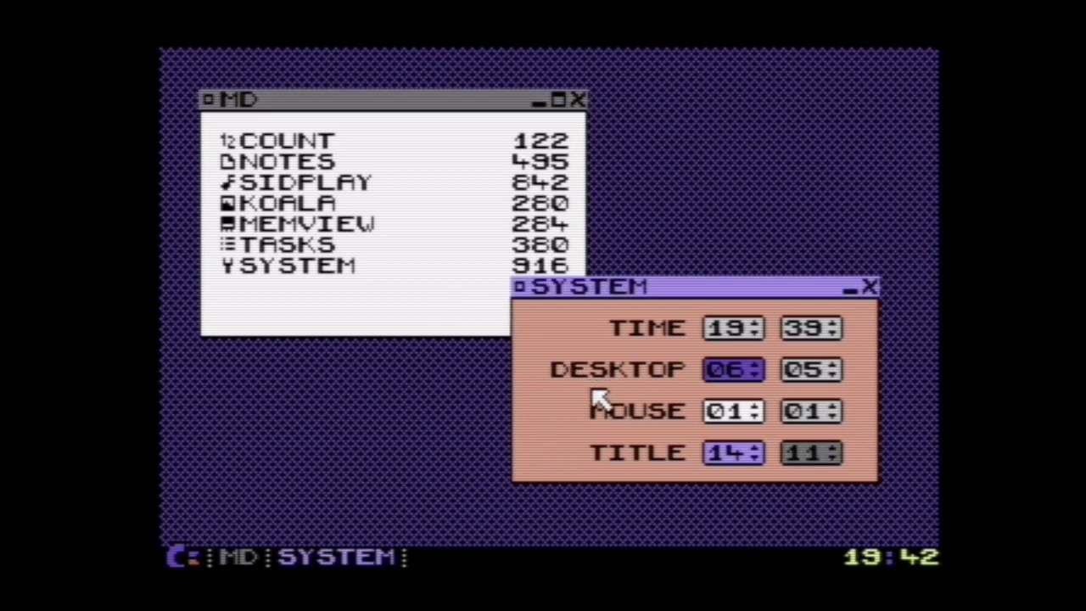
click(436, 320)
click(616, 384)
Step: Reposition the SYSTEM settings window slightly lower and close it
drag(675, 295, 716, 310)
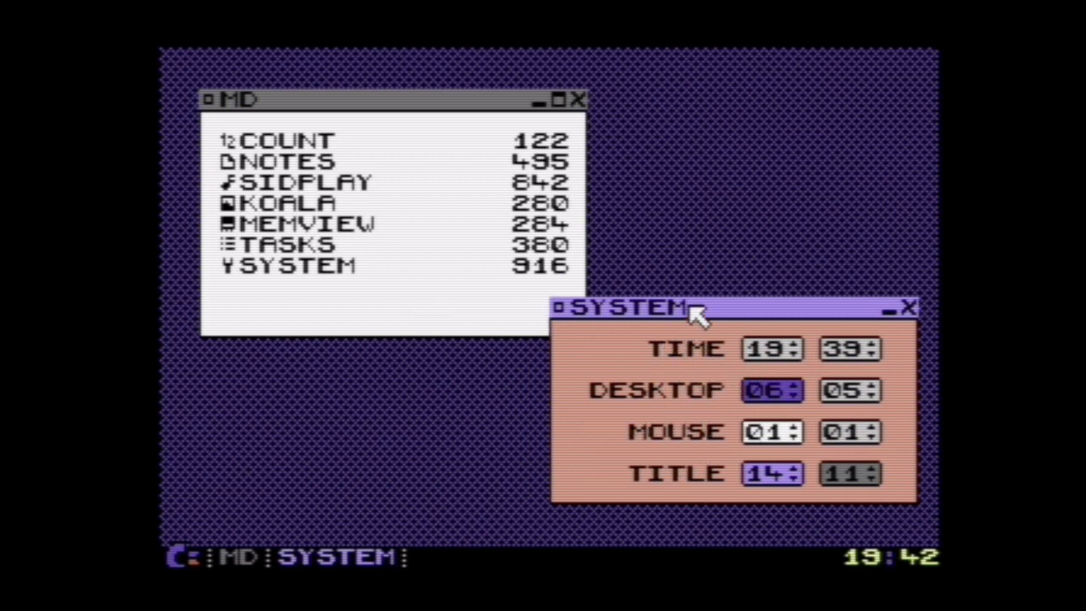
drag(696, 310, 664, 311)
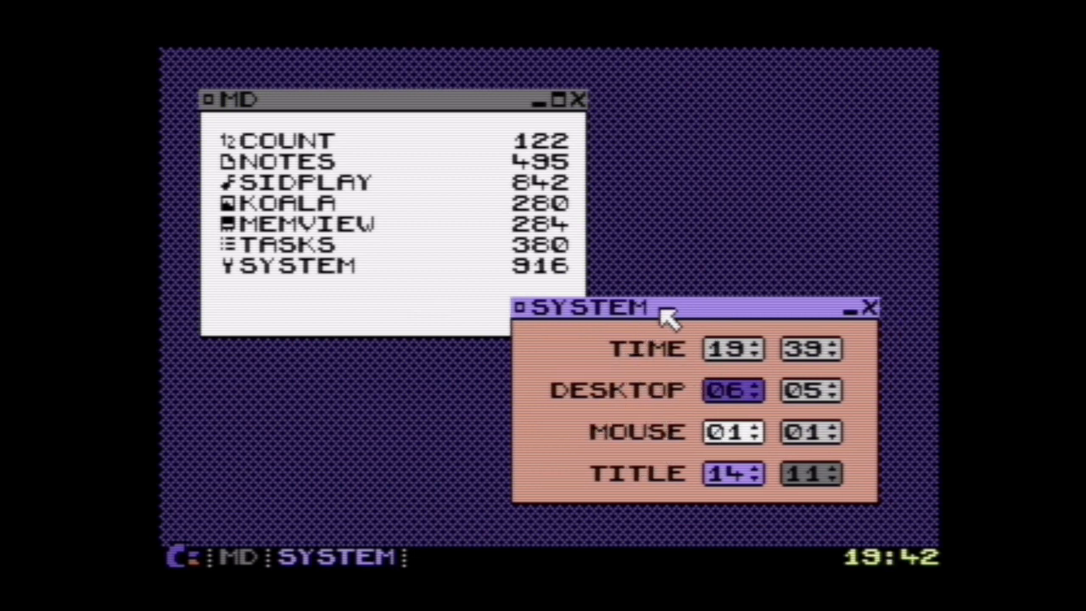
click(870, 308)
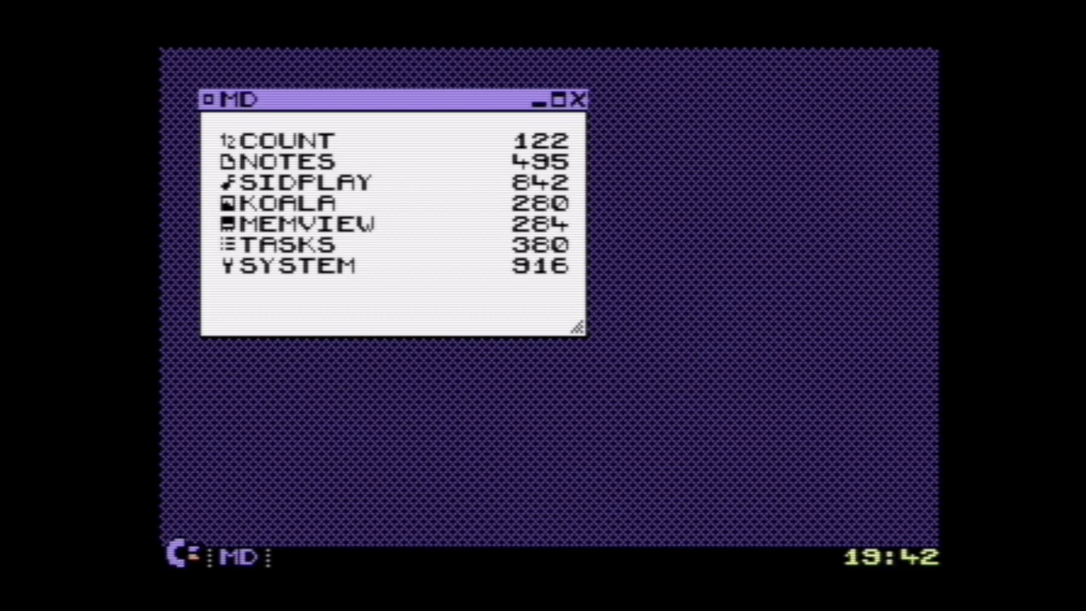
Step: Open the FD8 drive from the TEOS menu and move its window away from the MD file list
click(198, 557)
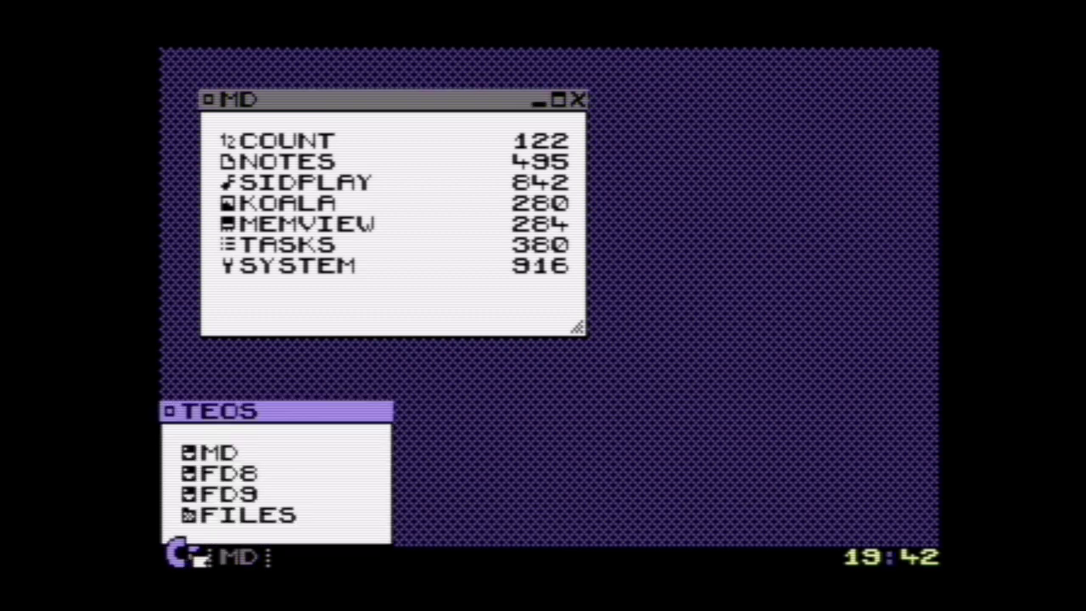
click(254, 485)
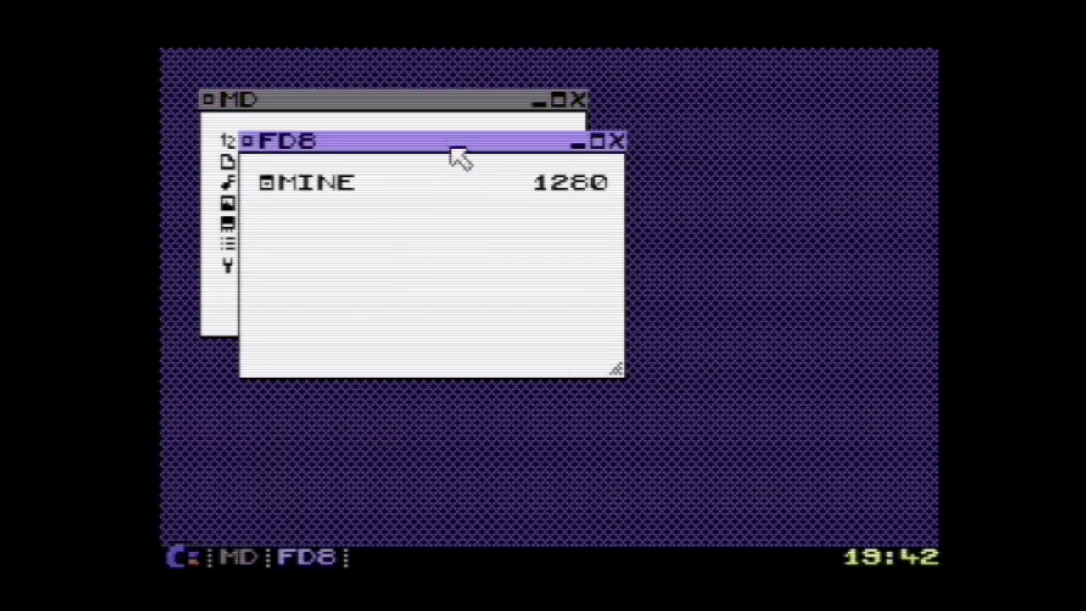
drag(451, 146, 586, 227)
Step: Launch MINE from the FD8 drive and arrange the MINE and FD8 windows so both are accessible
click(489, 266)
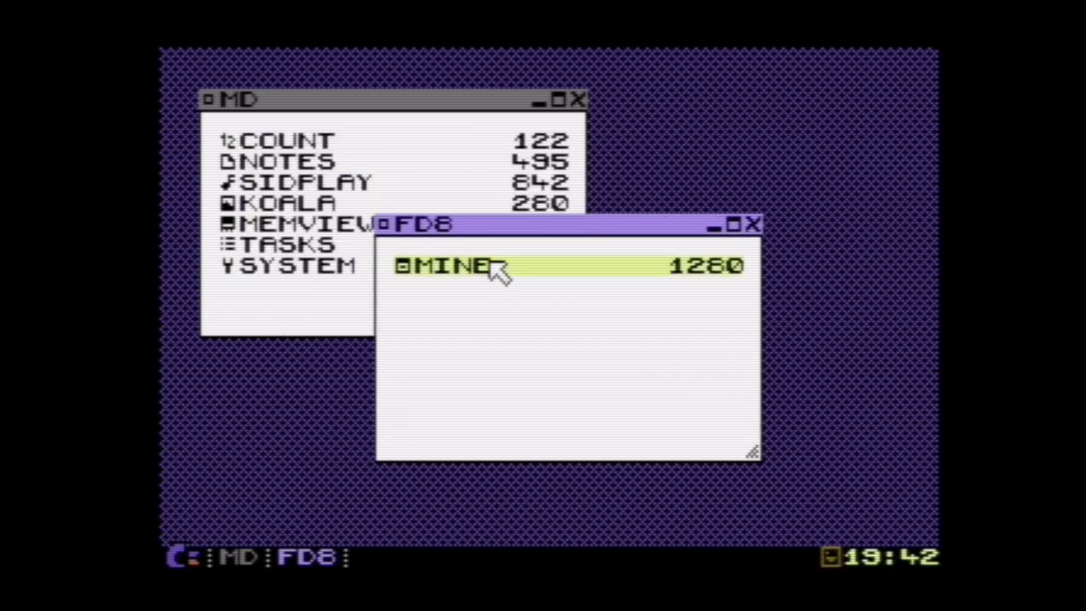
double_click(497, 269)
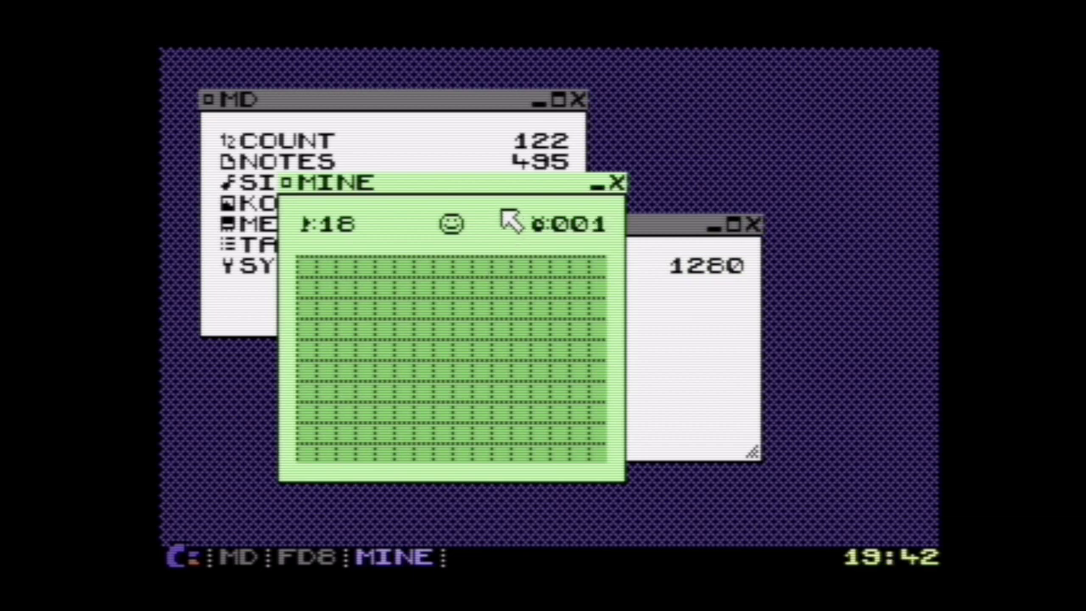
drag(502, 187, 497, 231)
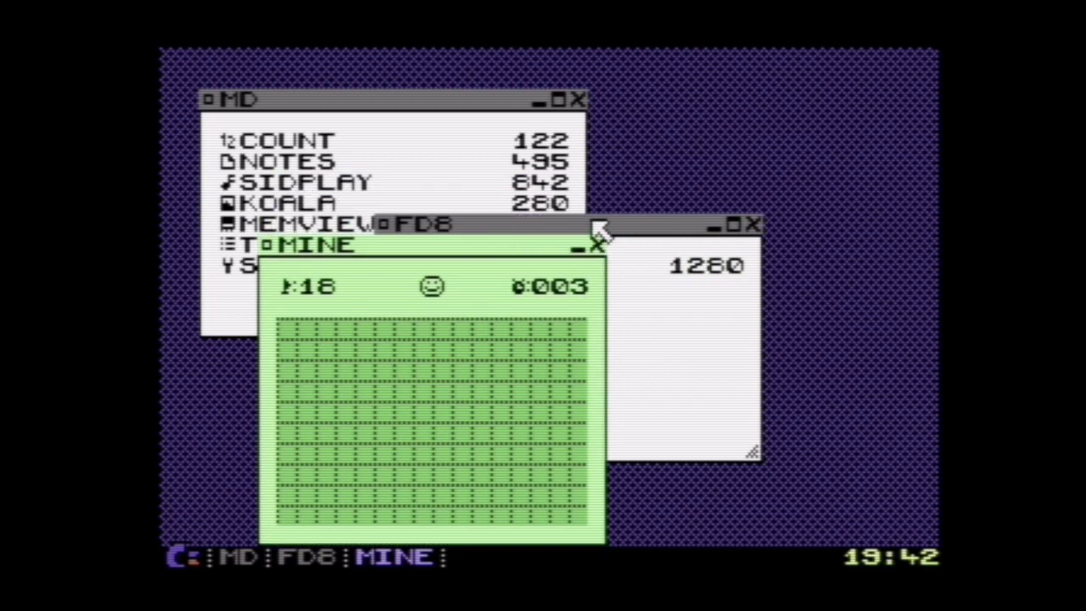
drag(602, 230, 705, 156)
Step: Start a new MINE game and uncover cells in the upper-left, bottom-centre, right and upper-middle areas of the minefield
click(395, 263)
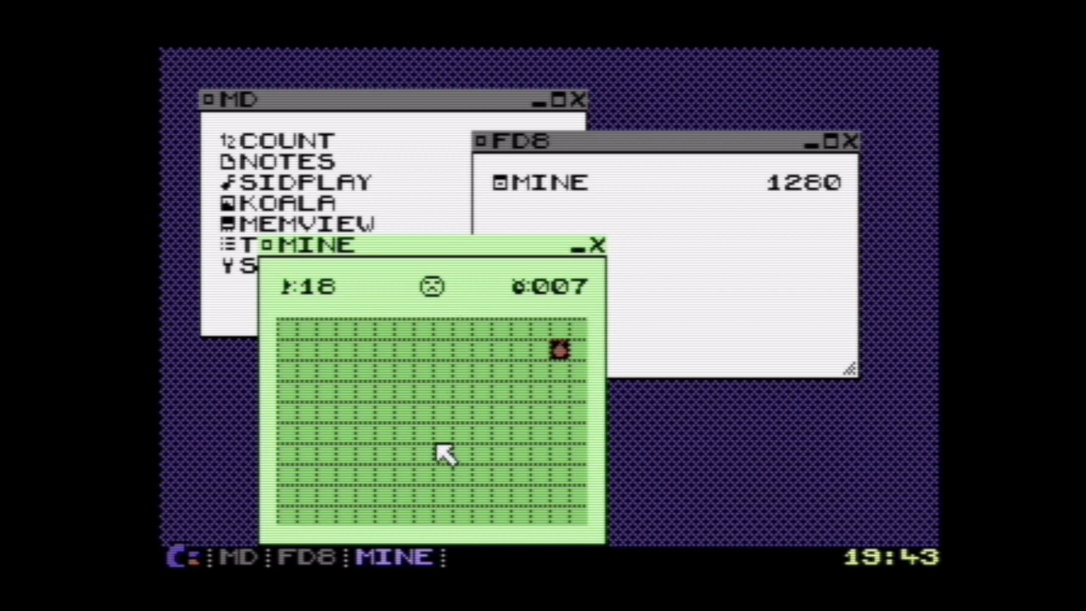
click(370, 375)
click(367, 385)
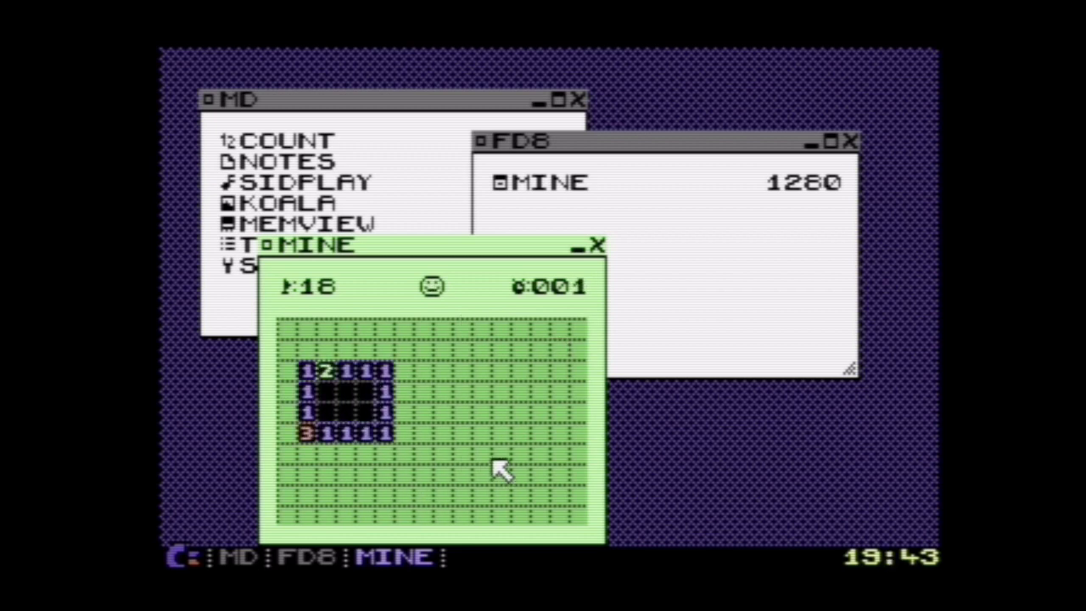
click(460, 514)
click(541, 433)
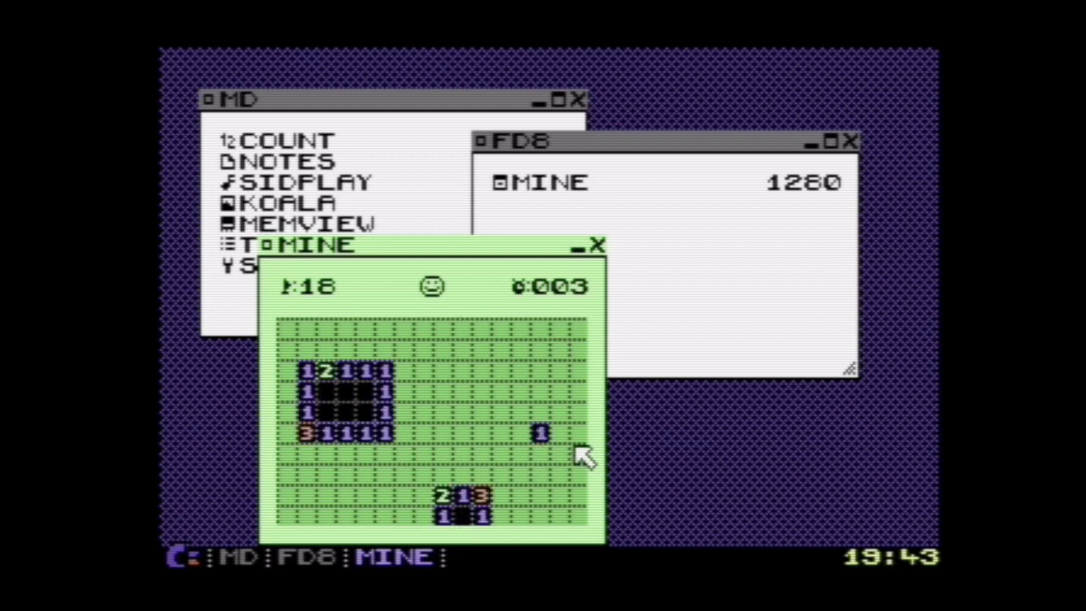
click(487, 371)
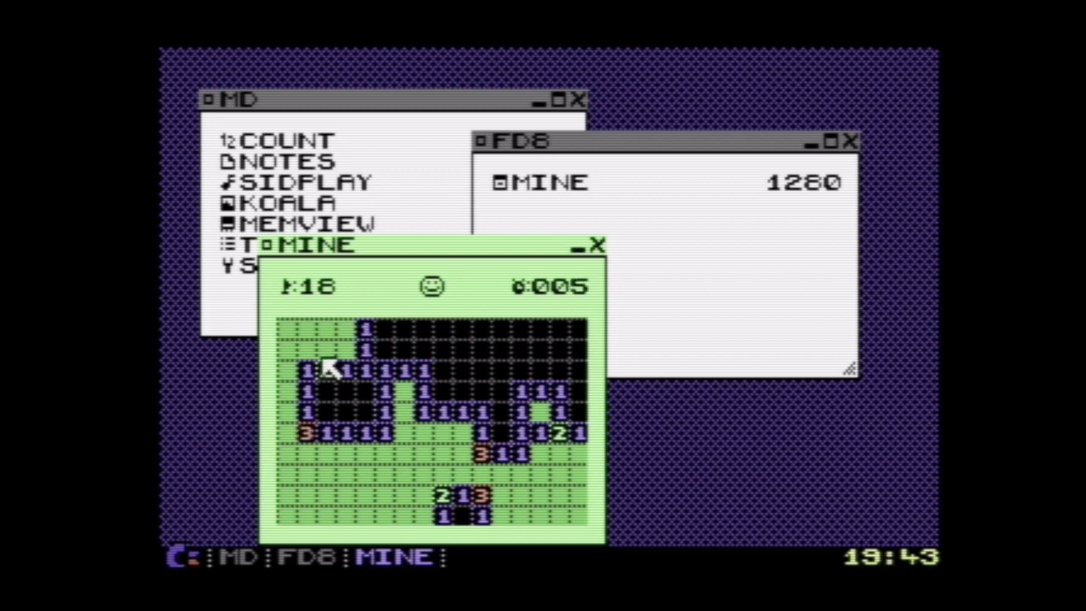
Step: Flag the cell in the second row, fourth column of the minefield and uncover the cell directly above it
right_click(346, 349)
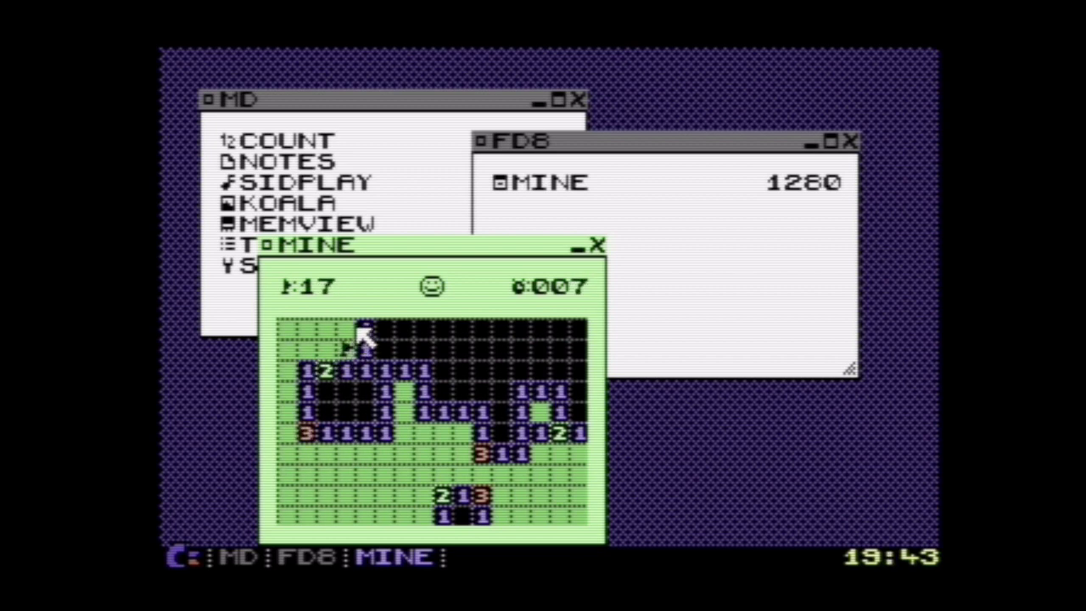
click(347, 330)
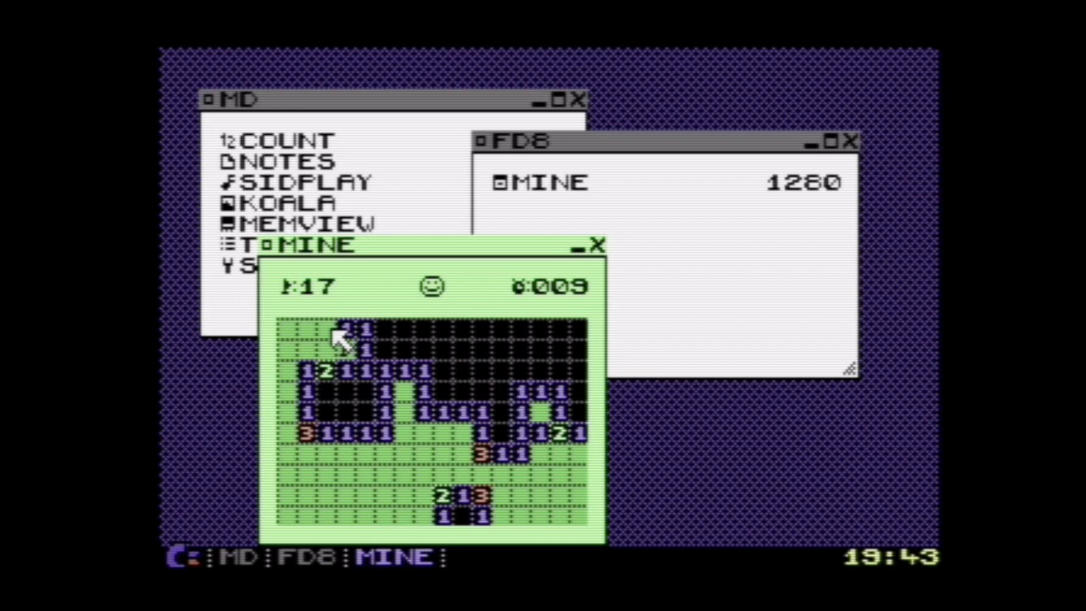